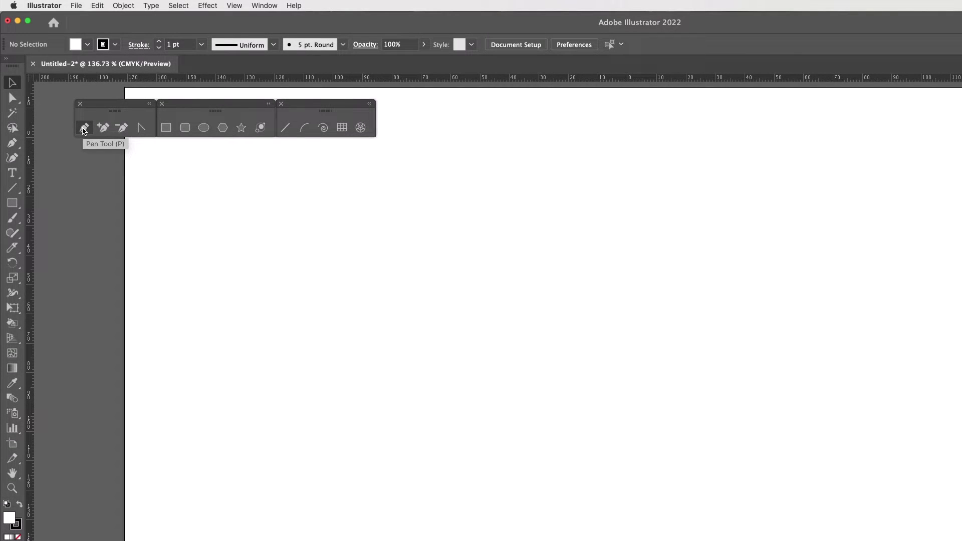
With the Pen tool, draw a practice five-point open zigzag path.
mouse_move(99, 105)
left_mouse_down()
mouse_move(88, 106)
mouse_move(97, 106)
left_mouse_up()
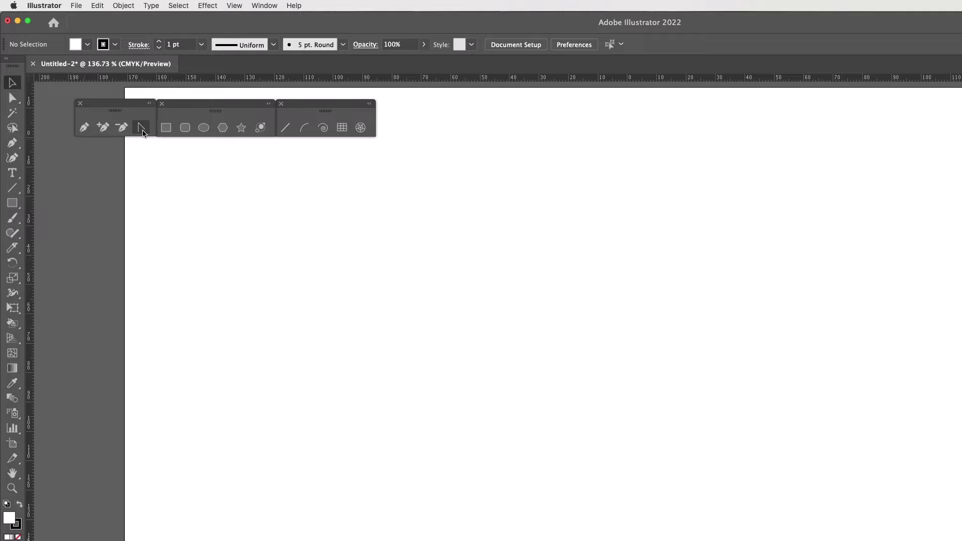
left_click(84, 128)
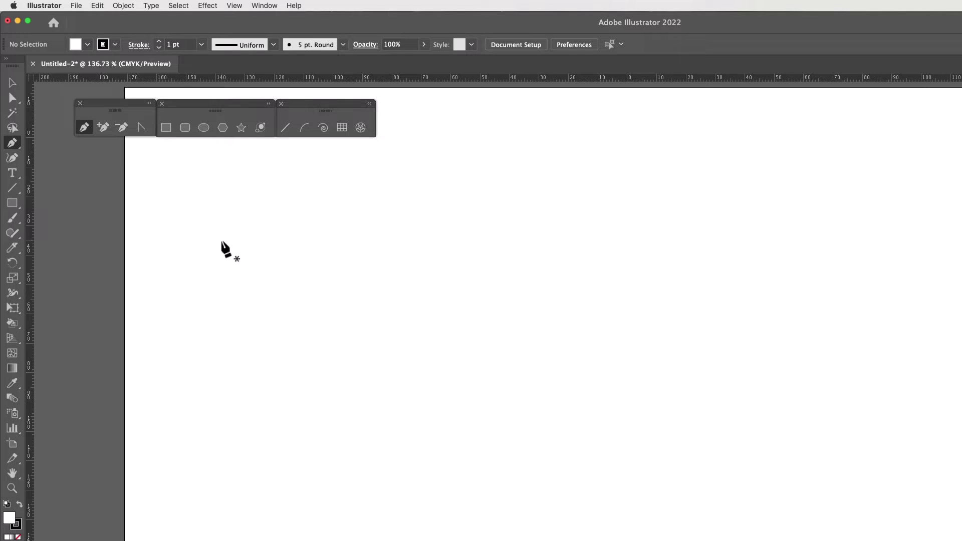
left_click(221, 241)
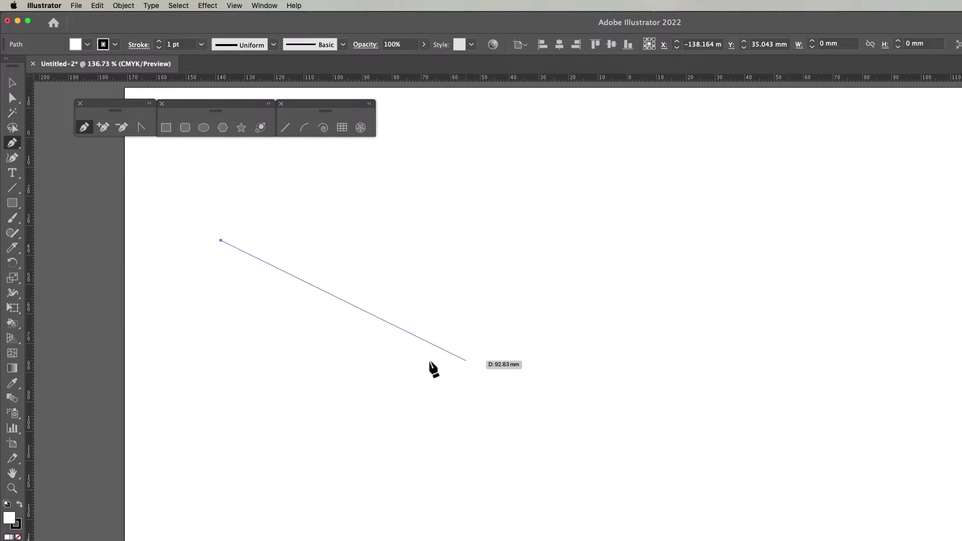
left_click(468, 367)
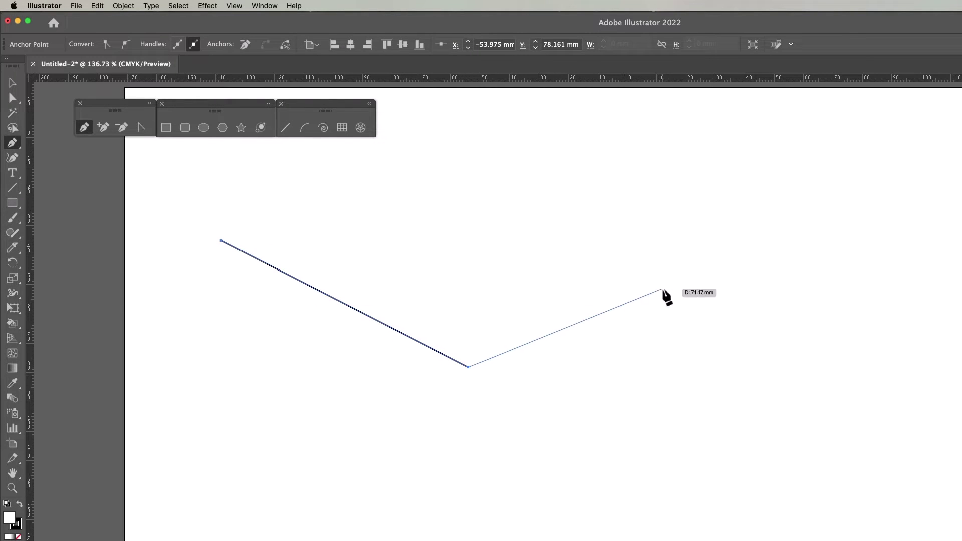
left_click(696, 255)
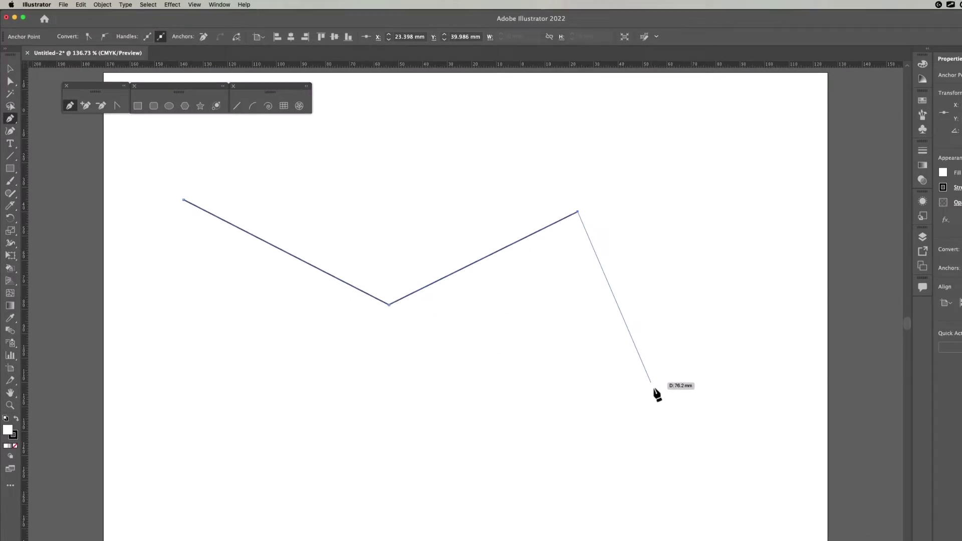
left_click(656, 389)
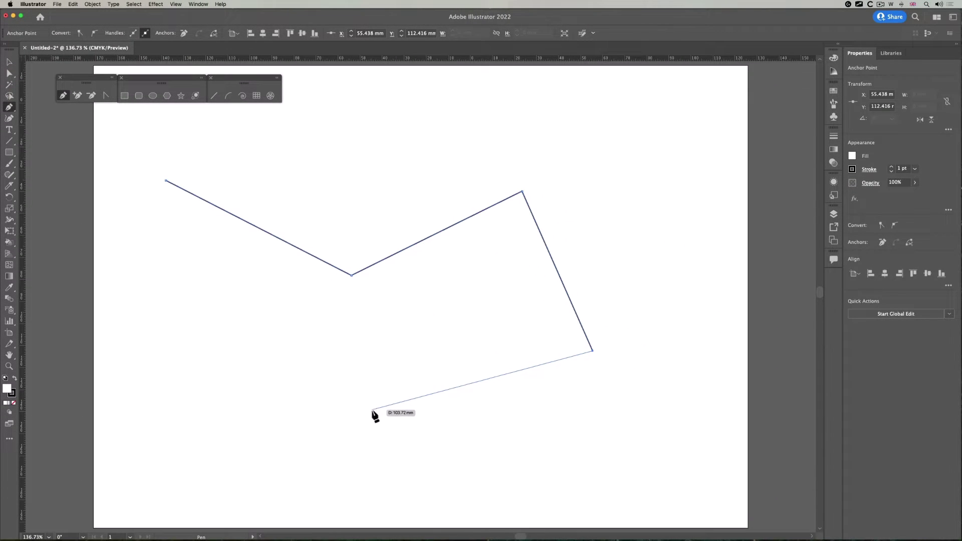
left_click(326, 410)
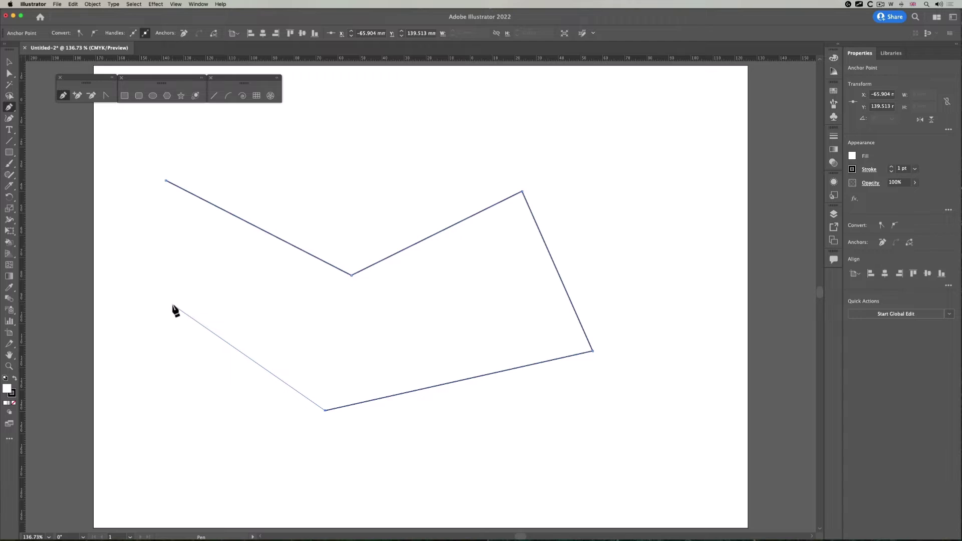
key("Escape")
Draw two more practice paths, then select everything and delete it.
left_click(181, 289)
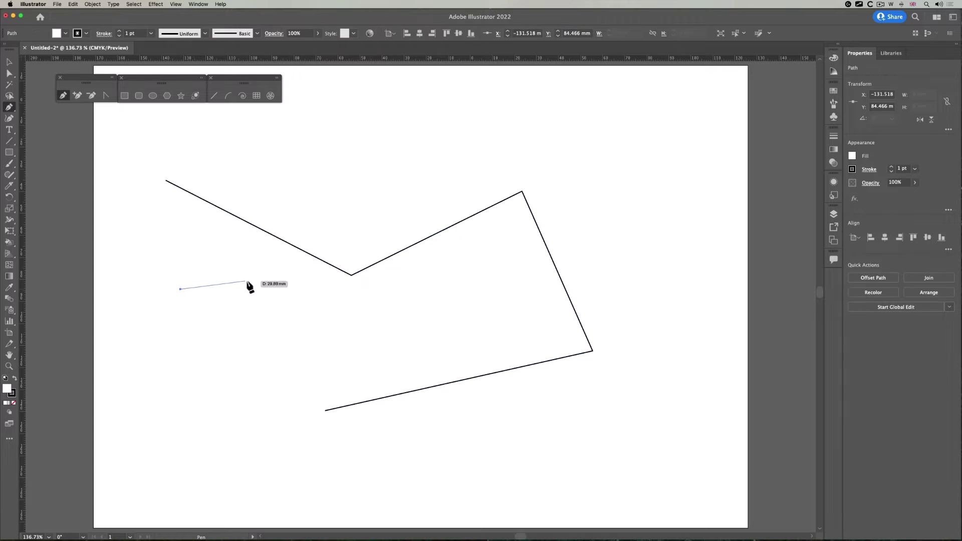
left_click(246, 281)
left_click(260, 339)
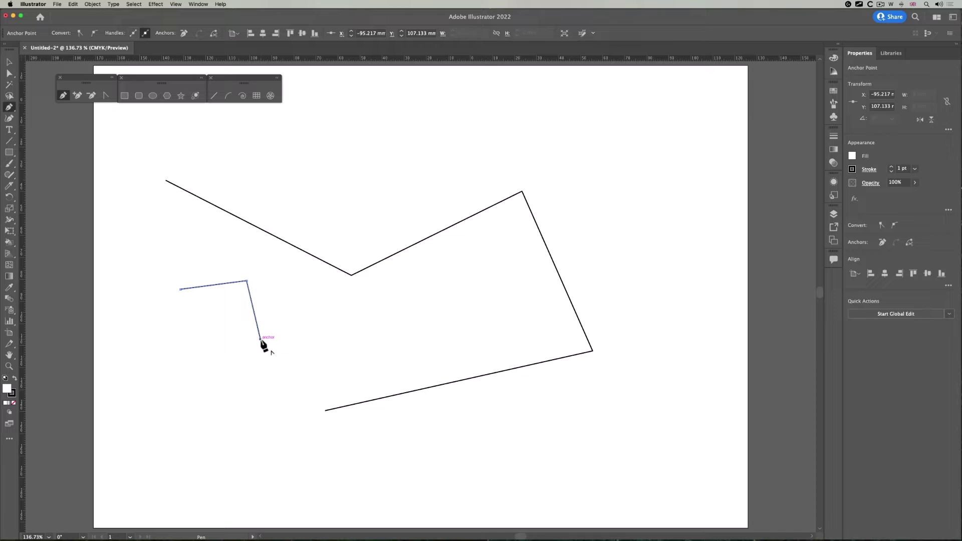
key("Escape")
left_click(180, 393)
left_click(230, 450)
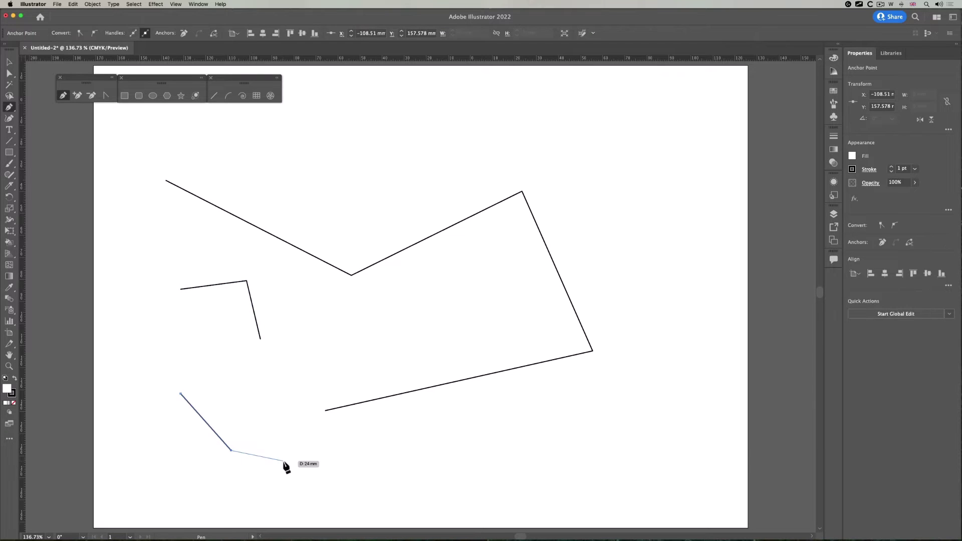
key("Escape")
key("super+a")
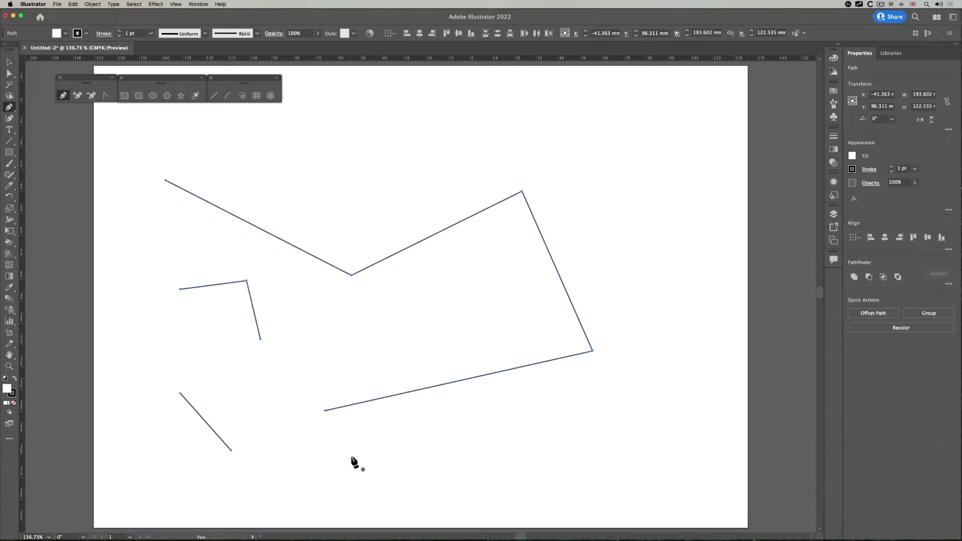
key("Delete")
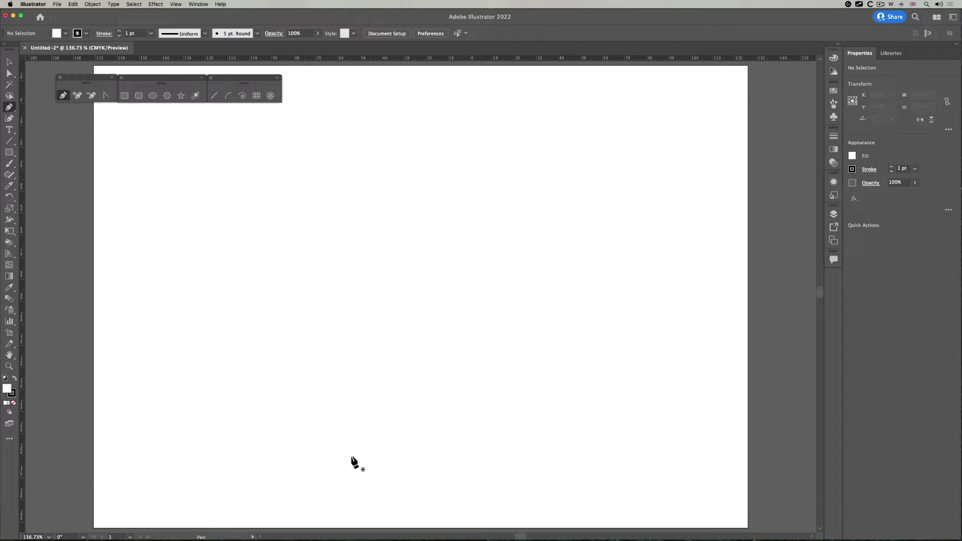
Draw the first three slanted straight lines across the upper artboard.
left_click(167, 180)
left_click(189, 288)
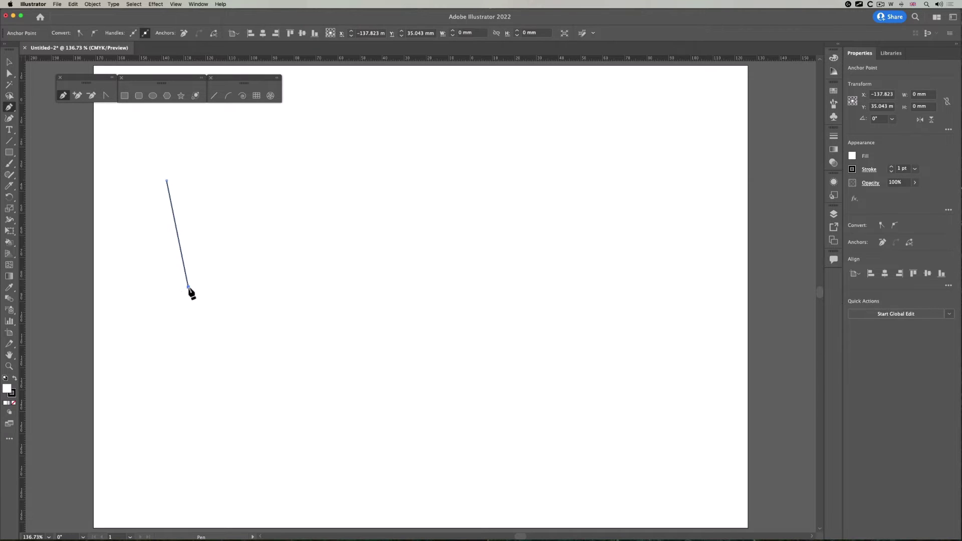
key("Escape")
left_click(246, 168)
left_click(291, 287)
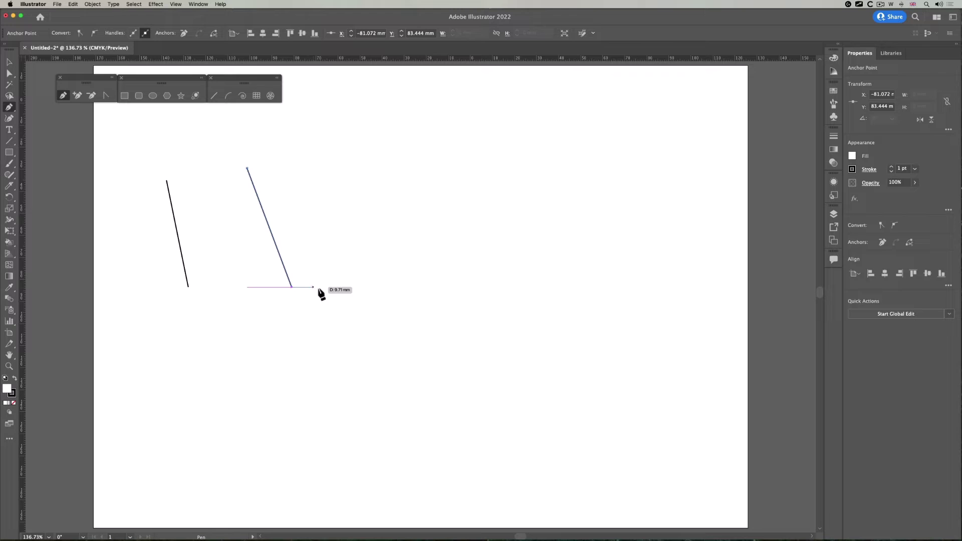
key("Escape")
left_click(351, 164)
left_click(399, 287)
key("Escape")
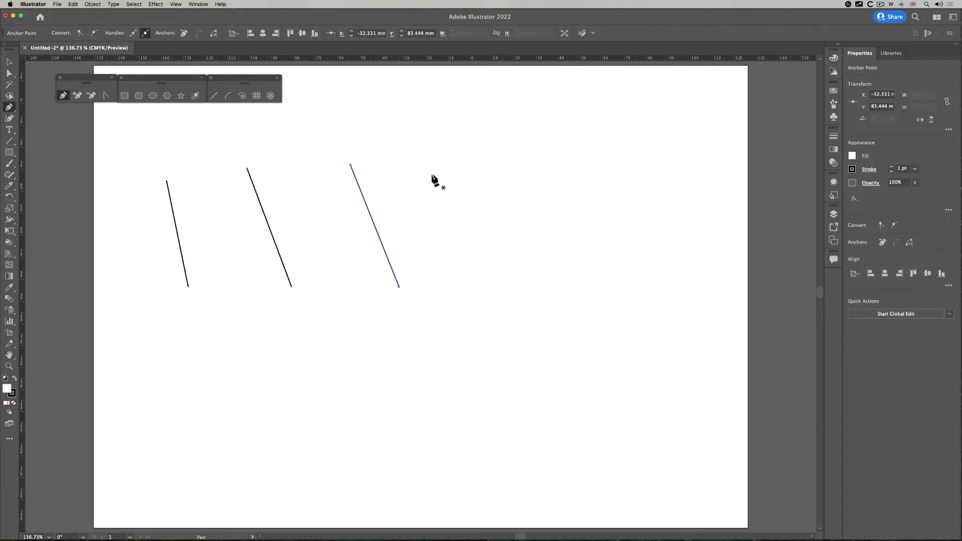
Draw the fourth and fifth slanted lines, then place a point below the first line.
left_click(419, 164)
left_click(500, 297)
key("Escape")
left_click(536, 155)
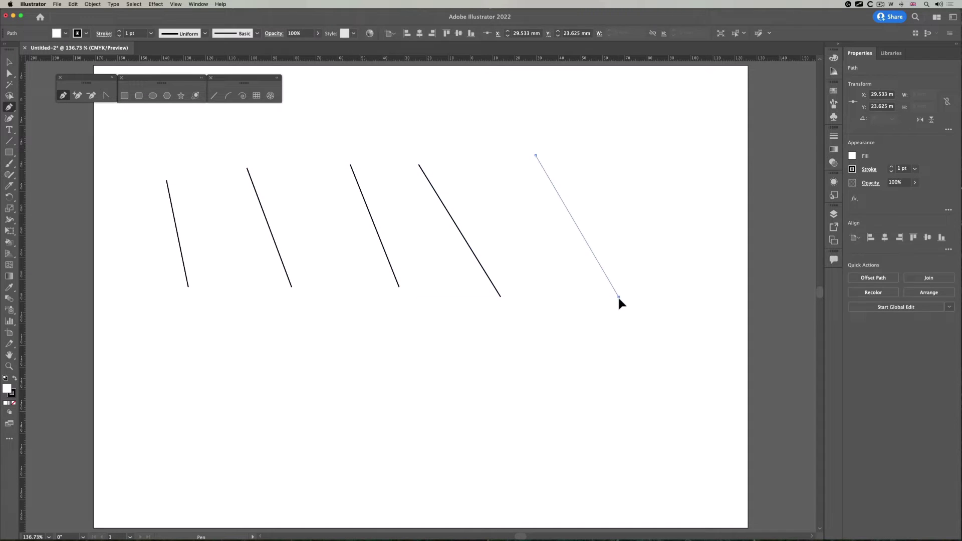
left_click(618, 296)
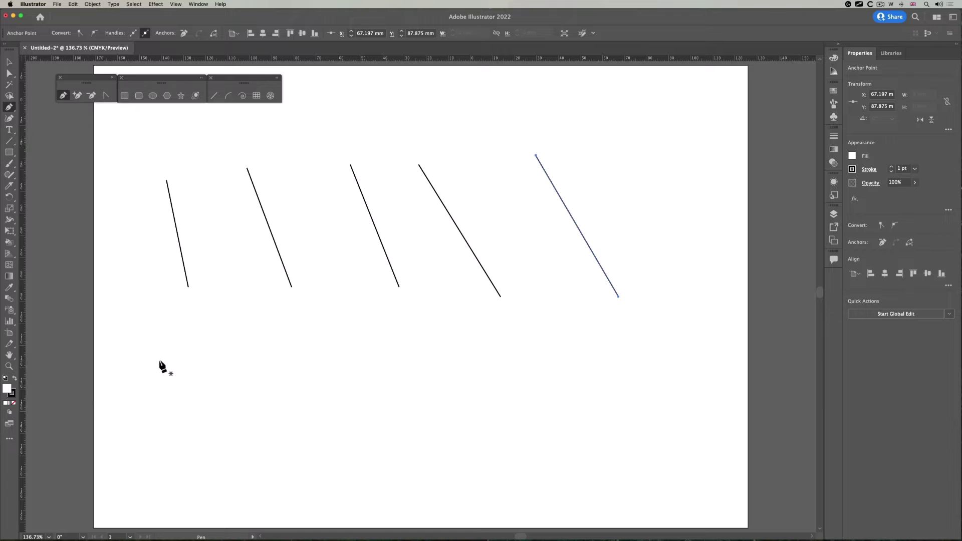
left_click(167, 343)
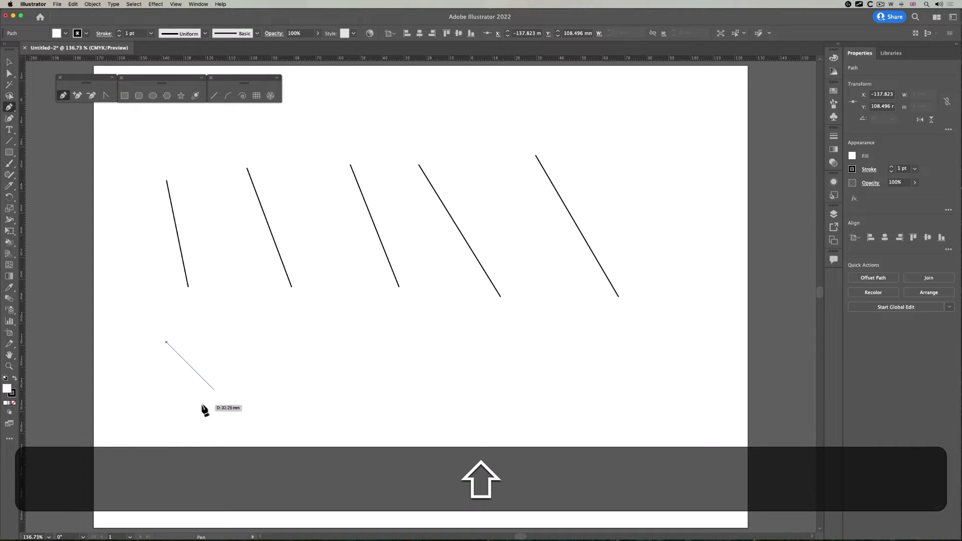
Finish the first vertical line and add more vertical lines beside it.
left_click(167, 418)
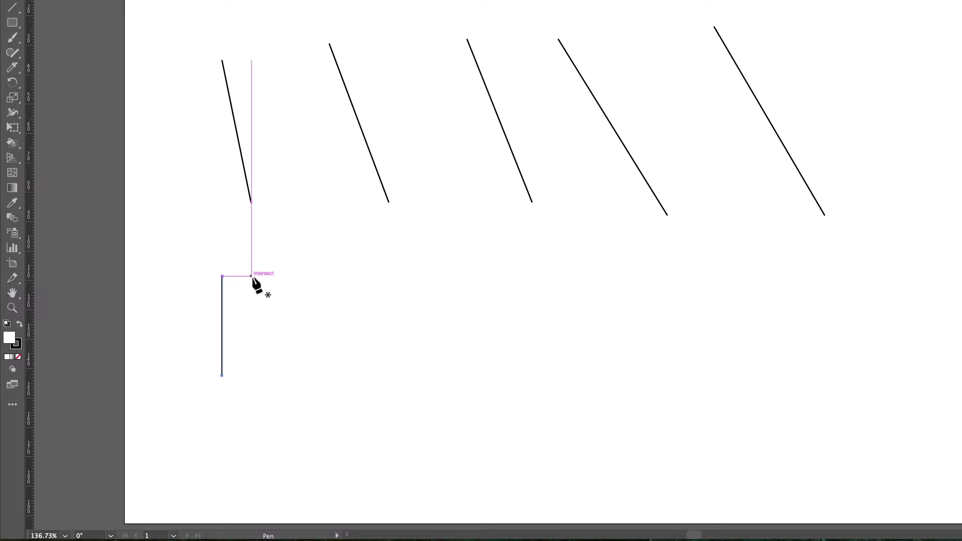
left_click(251, 276)
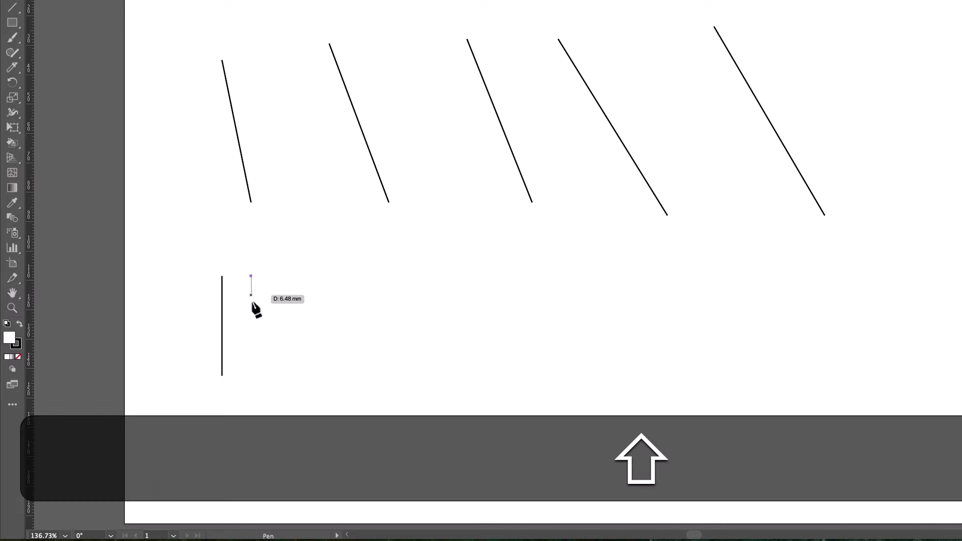
left_click(251, 376)
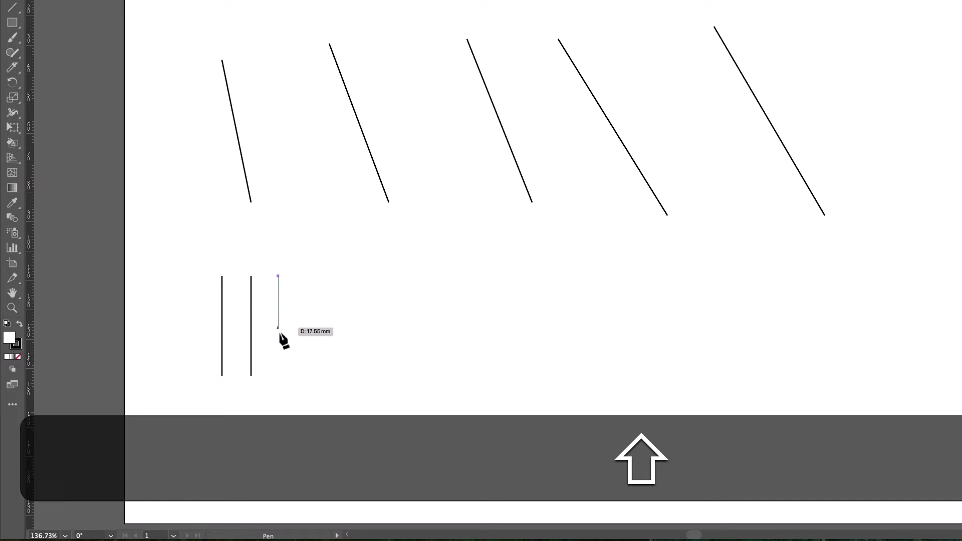
left_click(278, 375)
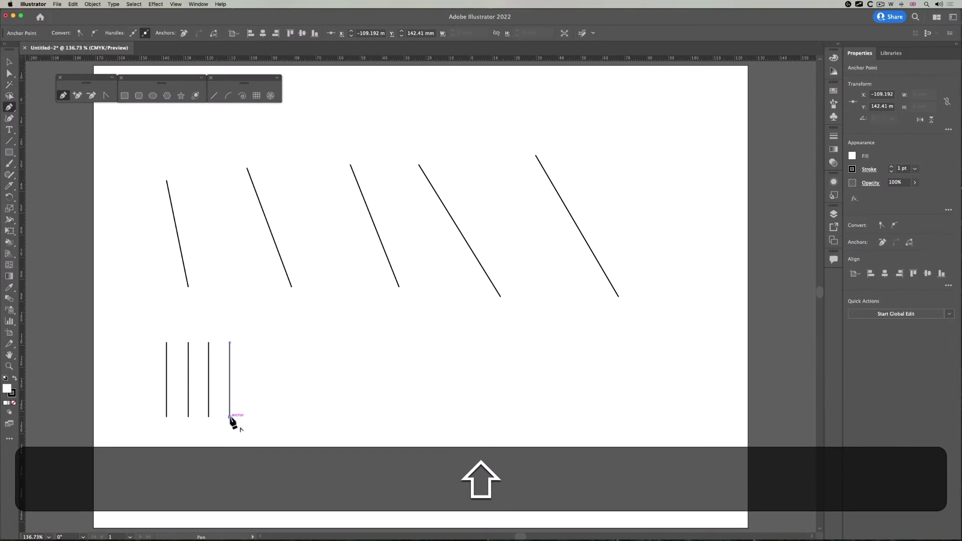
key("Return")
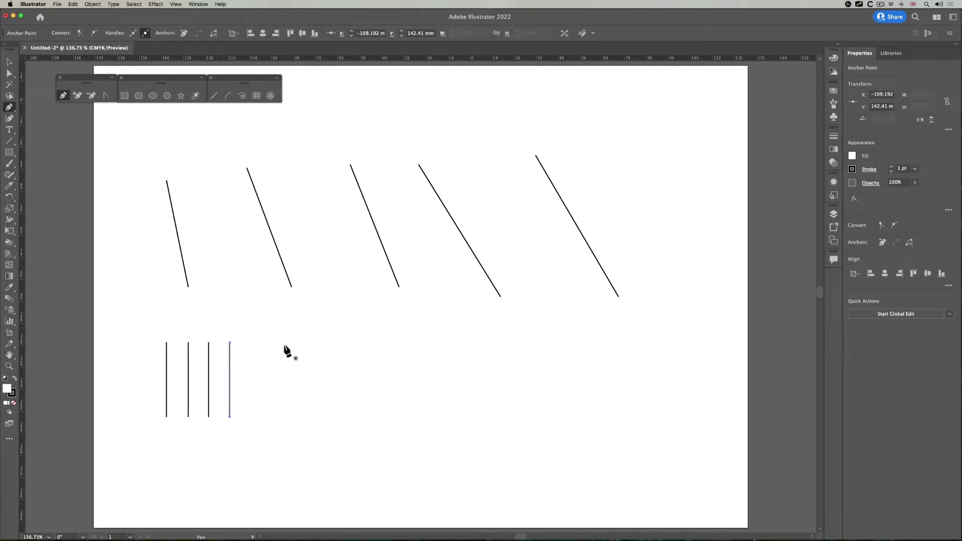
Draw a Shift-constrained vertical line standing slightly apart to the right.
left_click(284, 343)
key("shift")
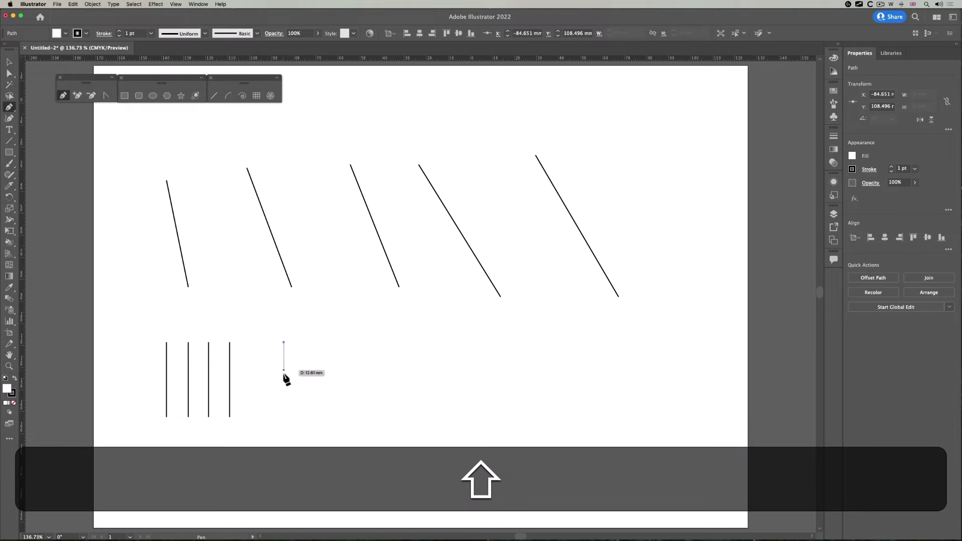
left_click(284, 417, "shift")
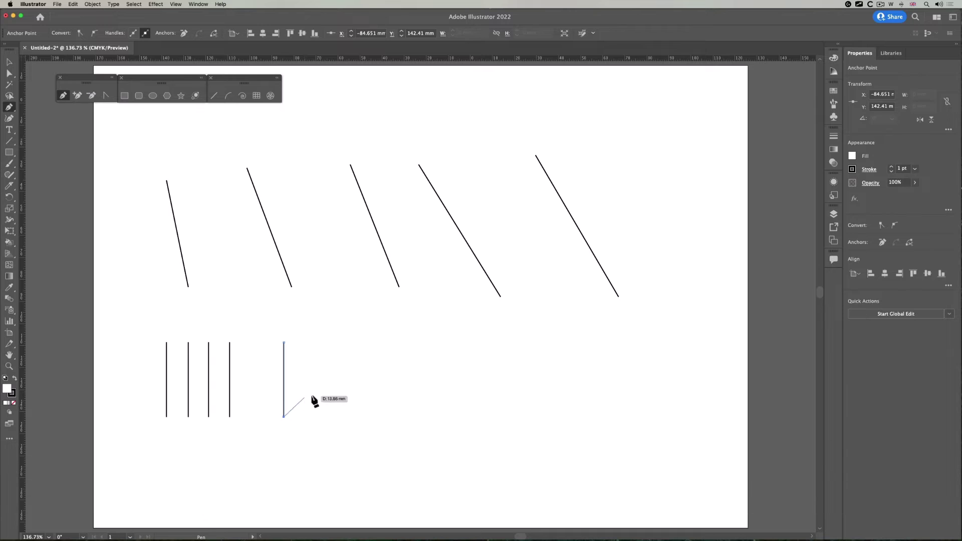
key("Escape")
Draw a 31.188 mm square and a smaller 25.734 mm square with the Rectangle tool.
left_click(125, 96)
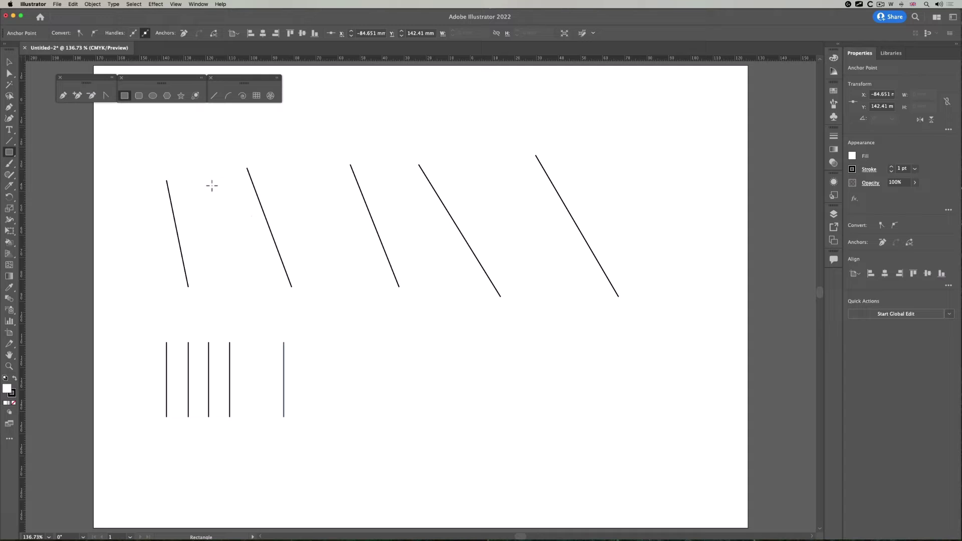
left_click_drag(385, 342, 456, 414)
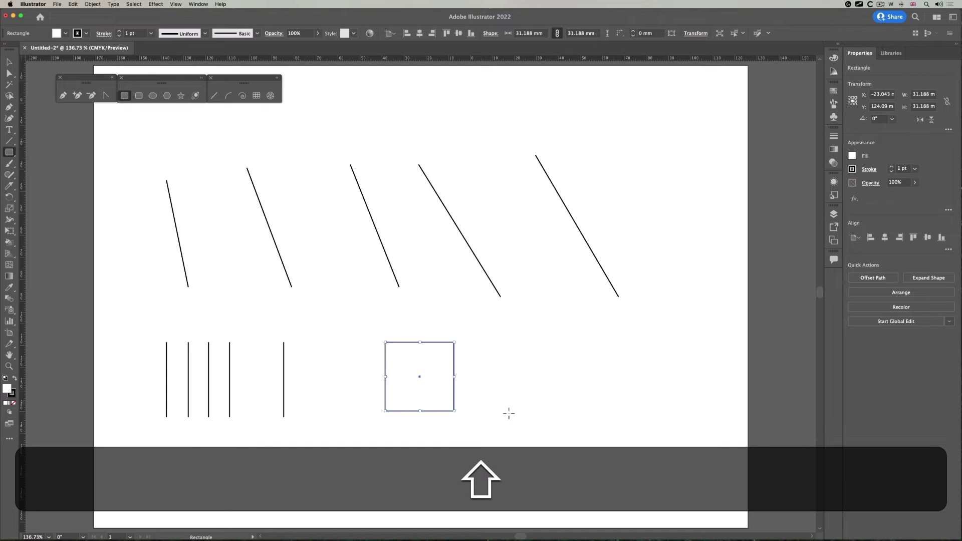
left_click_drag(500, 343, 616, 439)
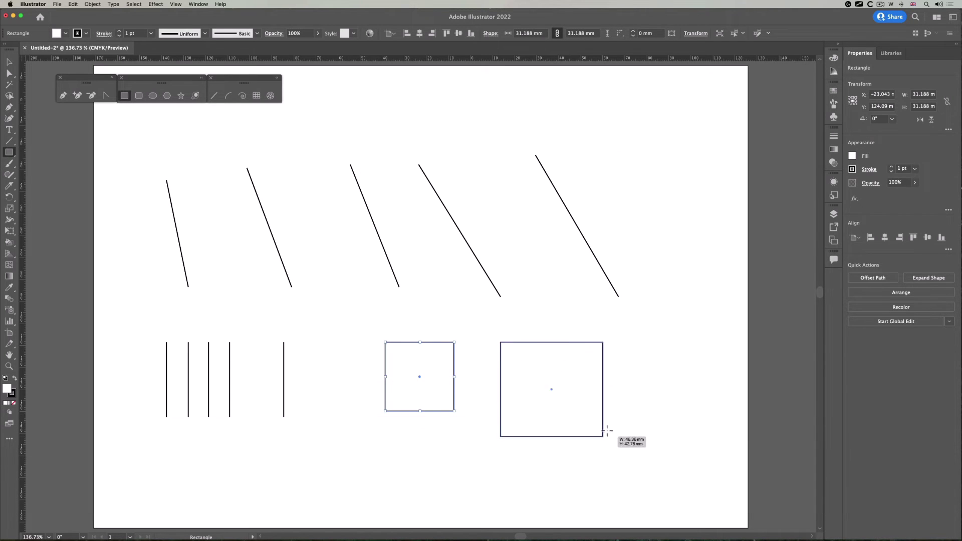
mouse_move(607, 430)
left_mouse_down()
mouse_move(619, 378)
mouse_move(601, 411)
mouse_move(581, 392)
mouse_move(590, 396)
mouse_move(550, 387)
mouse_move(559, 389)
left_mouse_up()
key("shift")
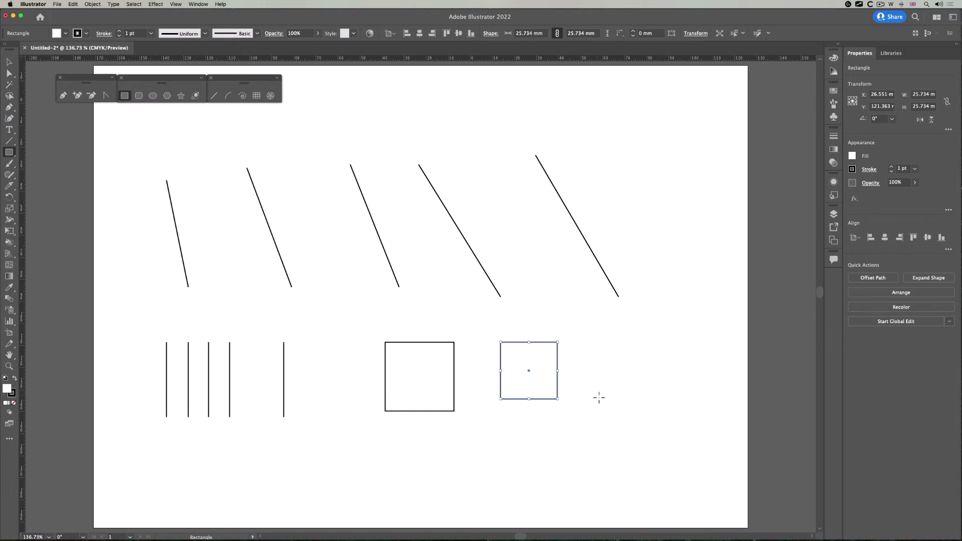
Add anchors at the smaller square's top and bottom midpoints and drag them outward into points.
left_click(61, 97)
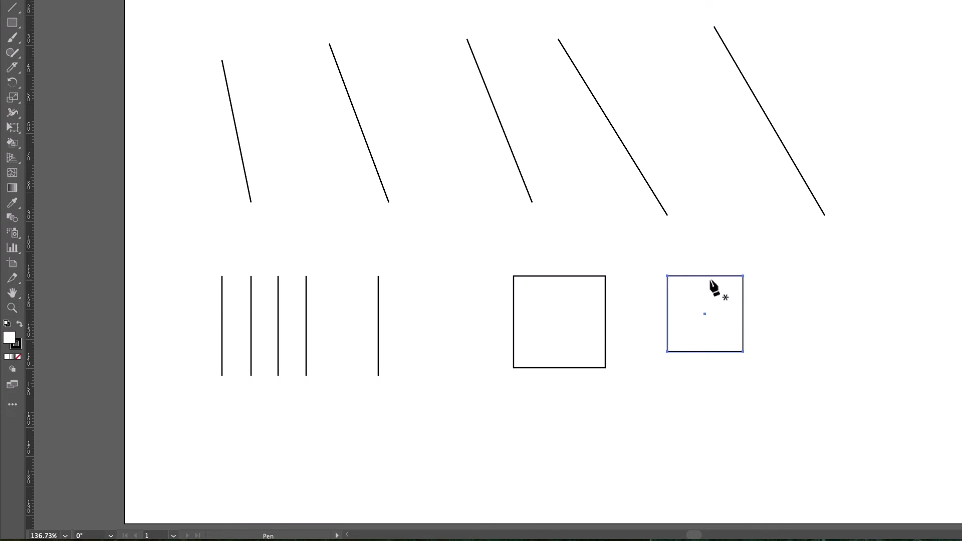
left_click(706, 276)
left_click(705, 352)
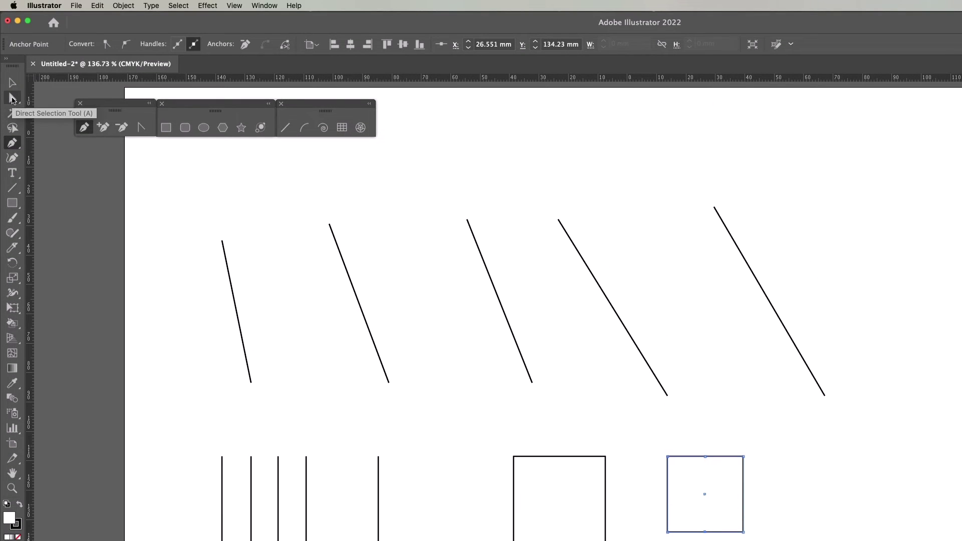
left_click(12, 99)
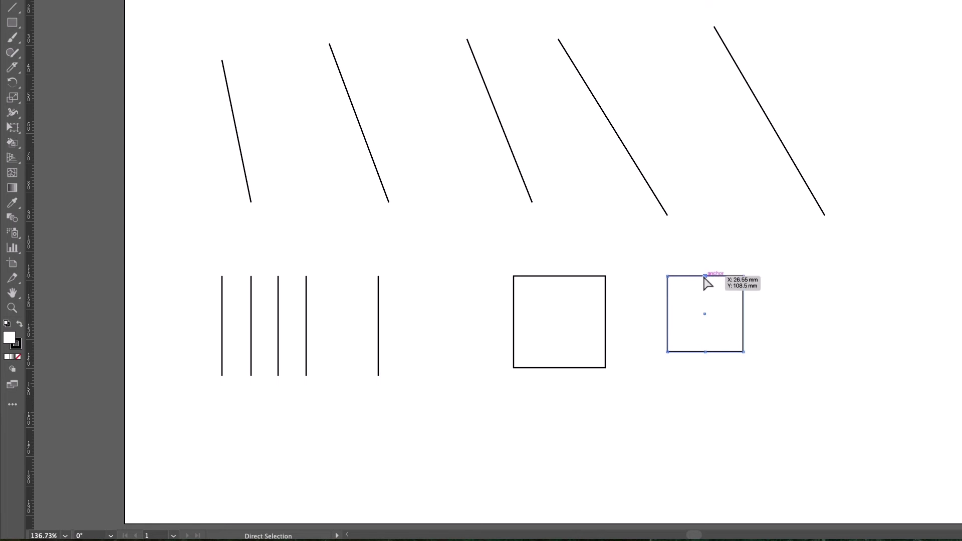
left_click_drag(705, 276, 705, 246)
left_click_drag(706, 353, 704, 376)
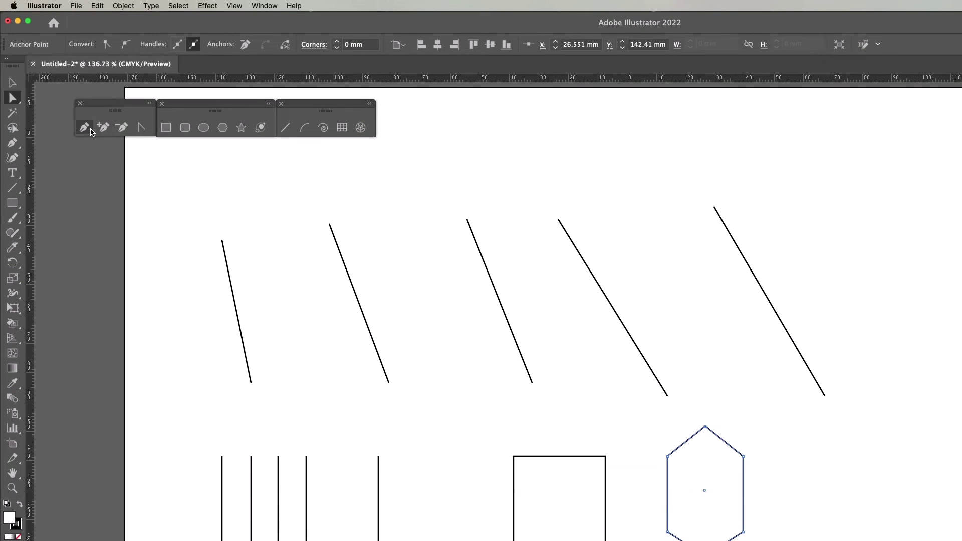
Delete the hexagon's top, bottom and top-right anchors to leave a right triangle.
left_click(92, 132)
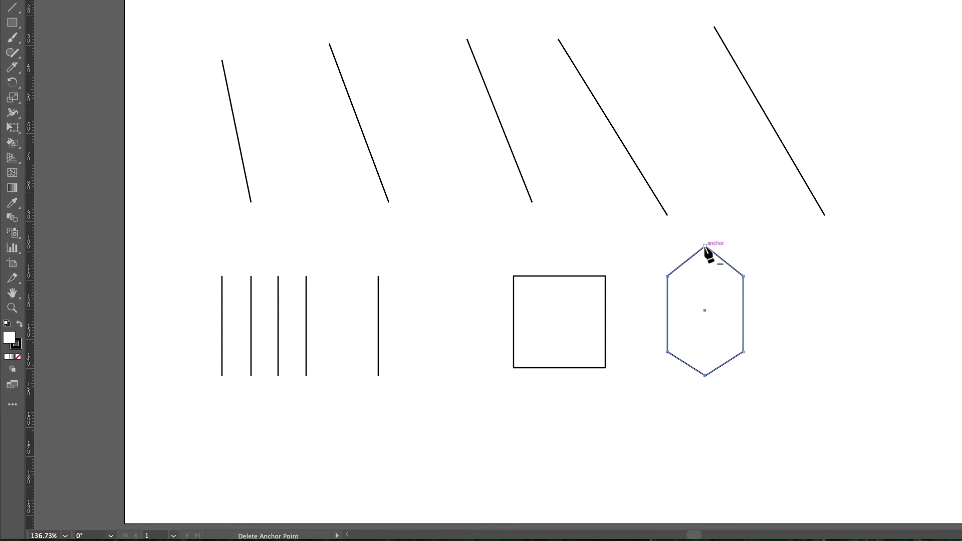
left_click(705, 246)
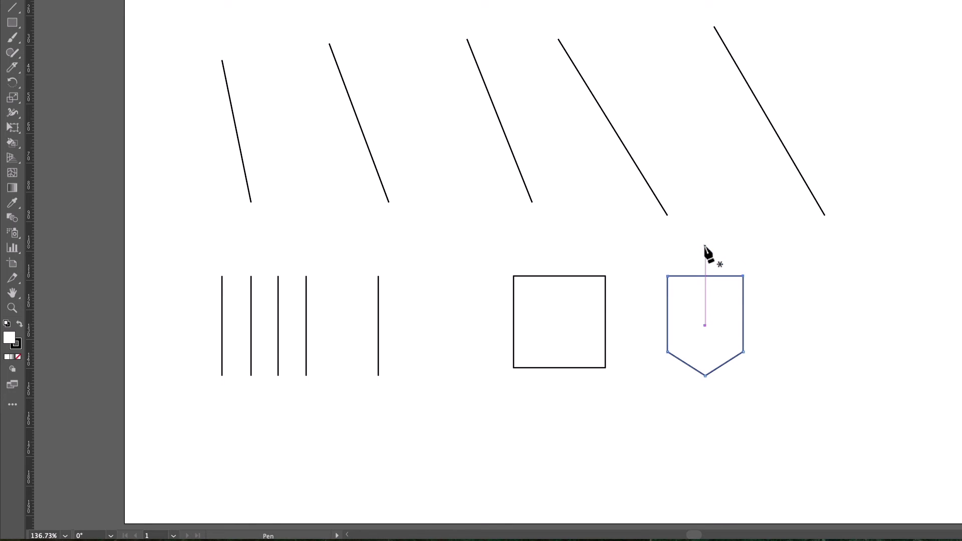
left_click(705, 376)
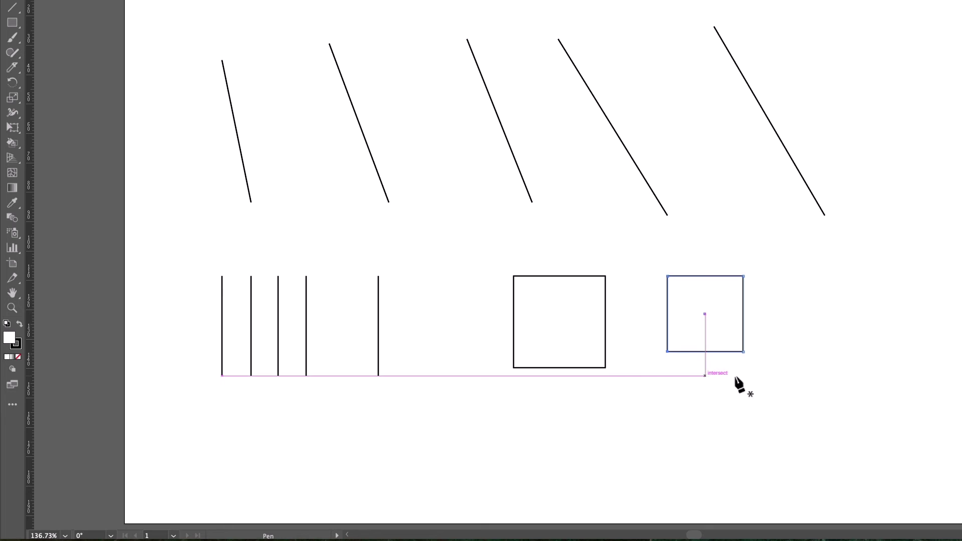
left_click(743, 276)
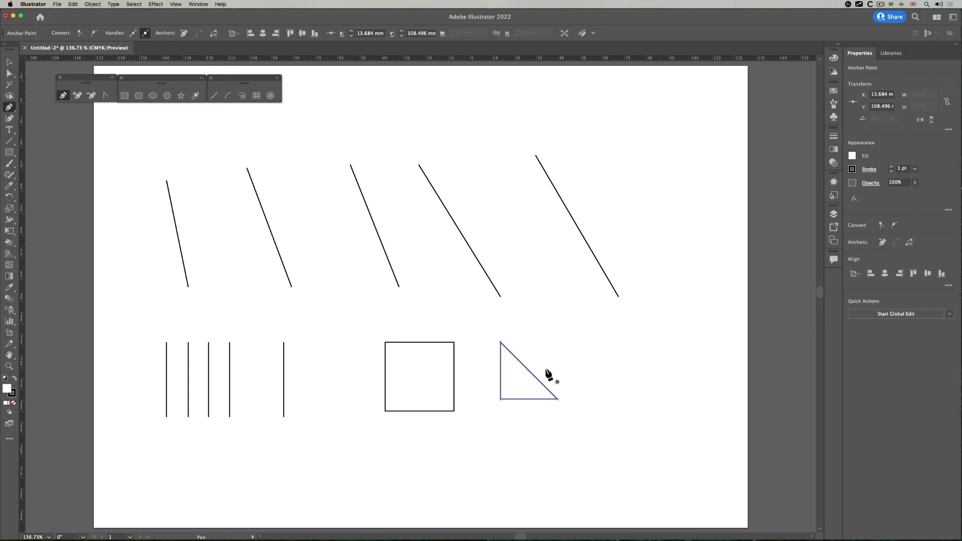
Draw a four-point open polyline going down-right, up-right, then upward.
left_click(582, 360)
left_click(639, 413)
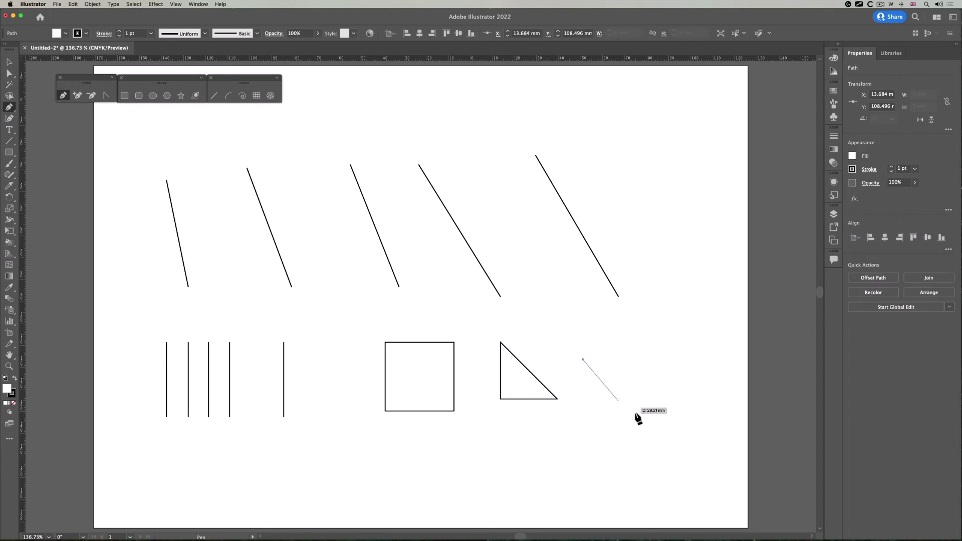
left_click(692, 377)
left_click(686, 295)
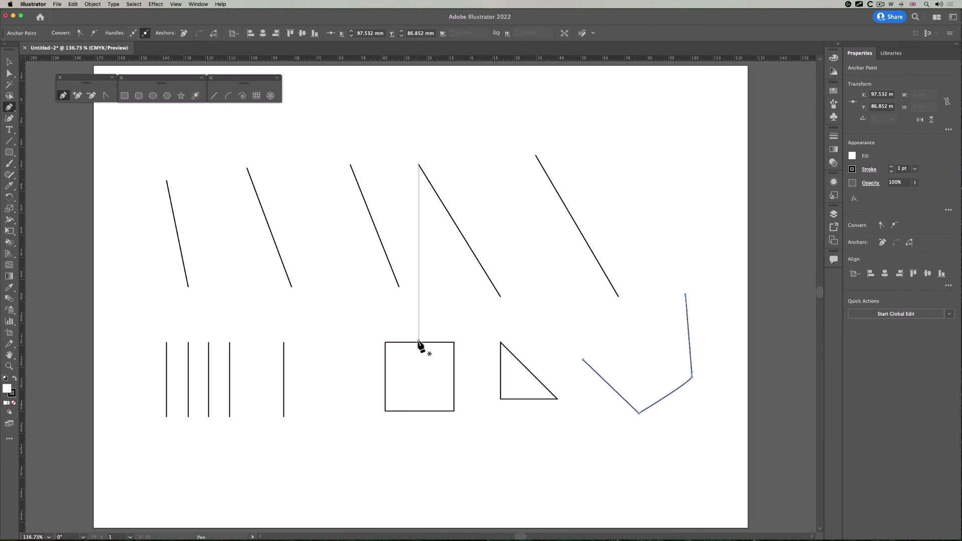
Select the larger square and add anchors on its top and right edges.
left_click(9, 62)
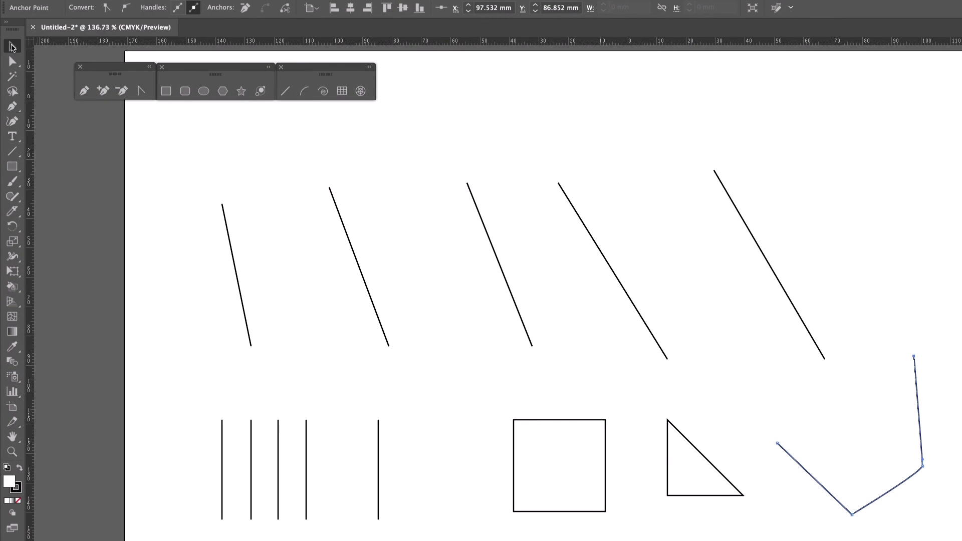
left_click(580, 421)
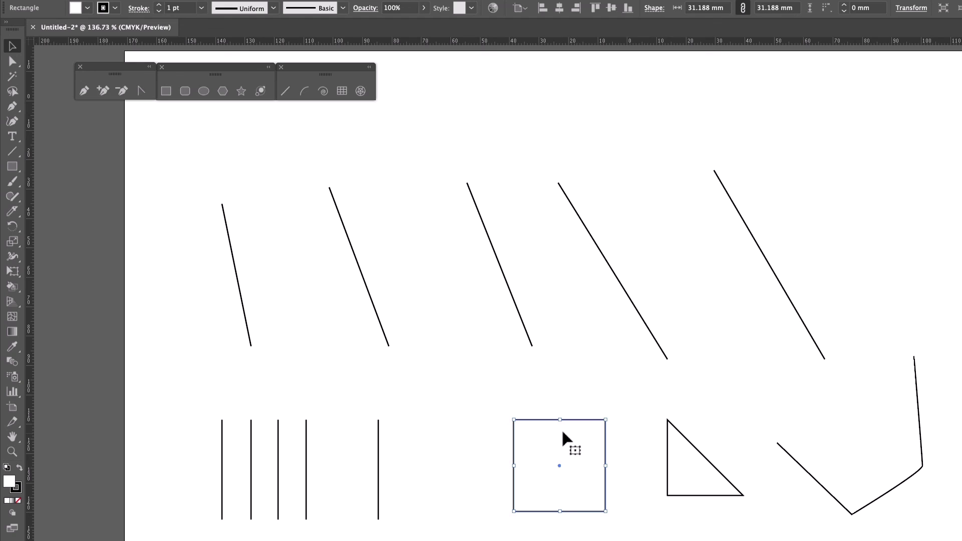
left_click(84, 91)
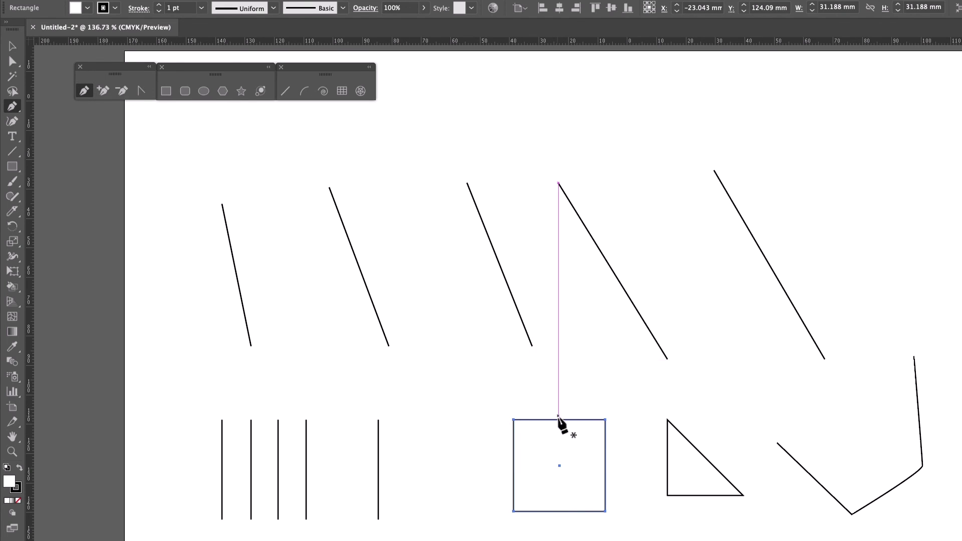
left_click(559, 420)
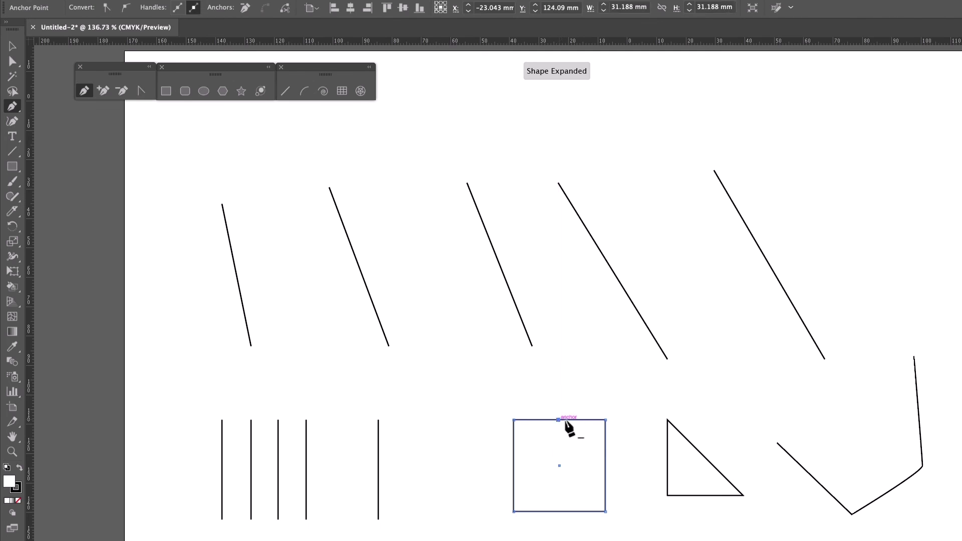
left_click(606, 466)
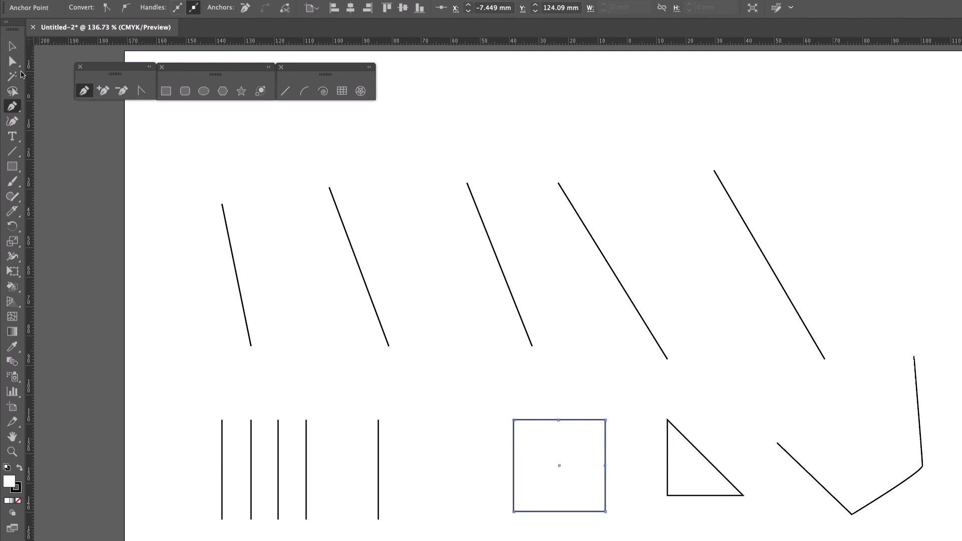
Drag the top anchor up into a peak and pull the right anchor inward into a notch.
key("a")
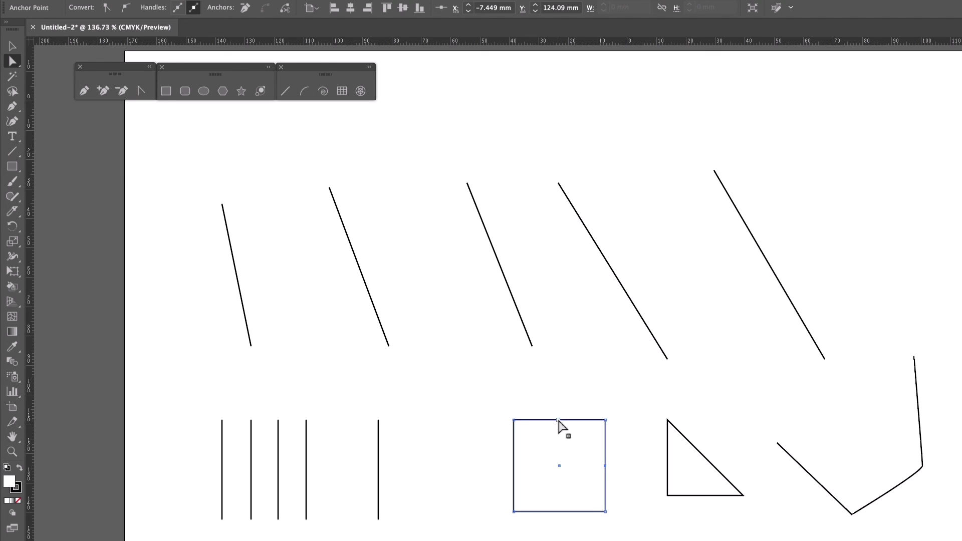
left_click_drag(559, 420, 559, 403)
left_click_drag(606, 466, 621, 465)
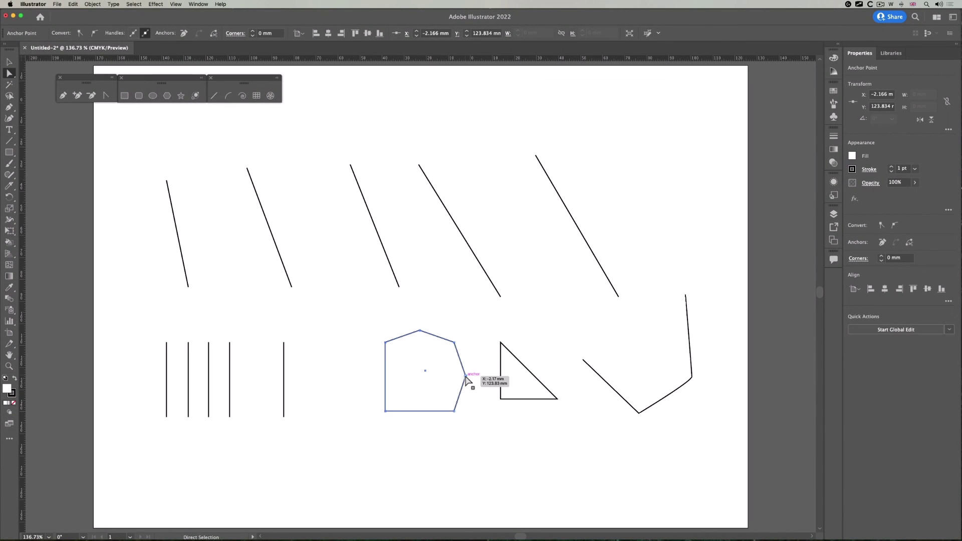
left_click_drag(466, 376, 430, 375)
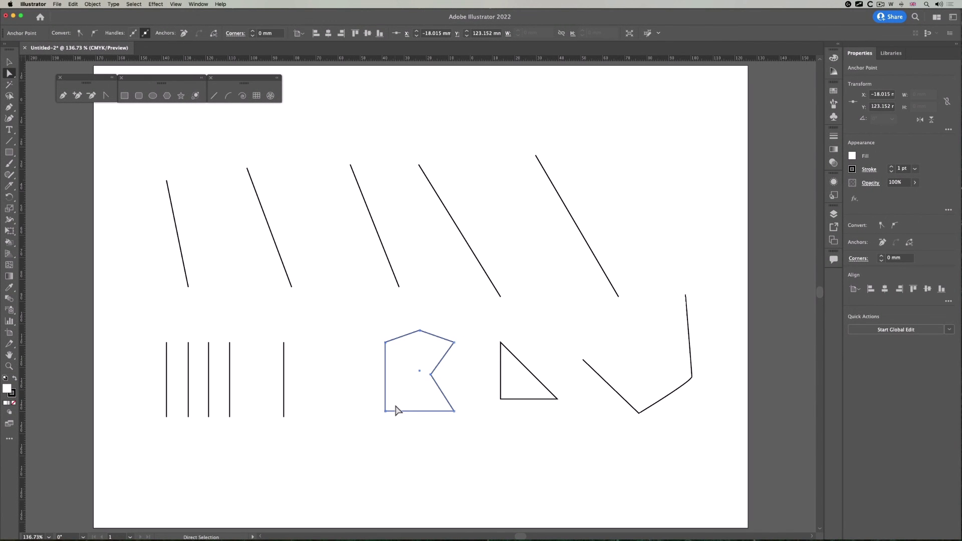